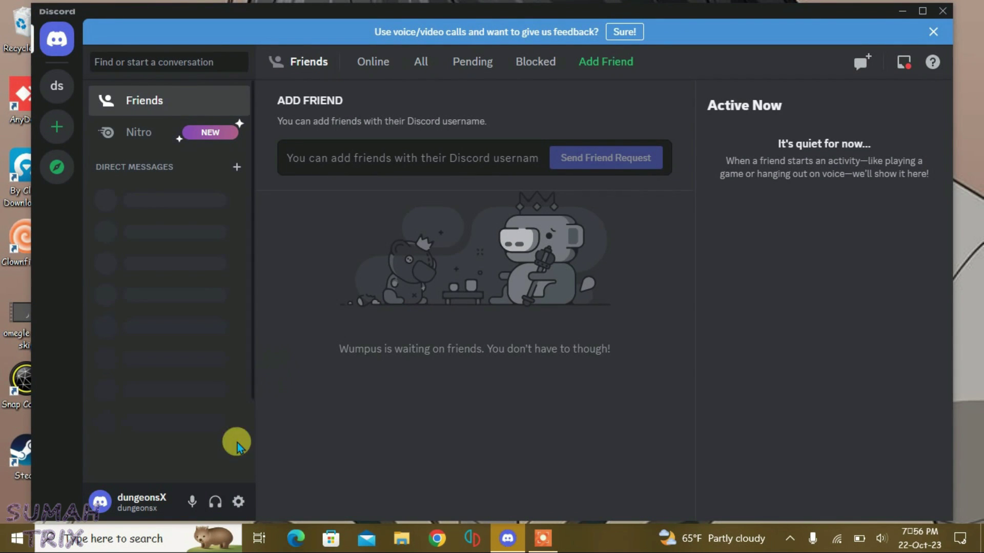
Open Discord's Voice & Video settings and list the available cameras: Snap Camera and Integrated Camera
left_click(236, 503)
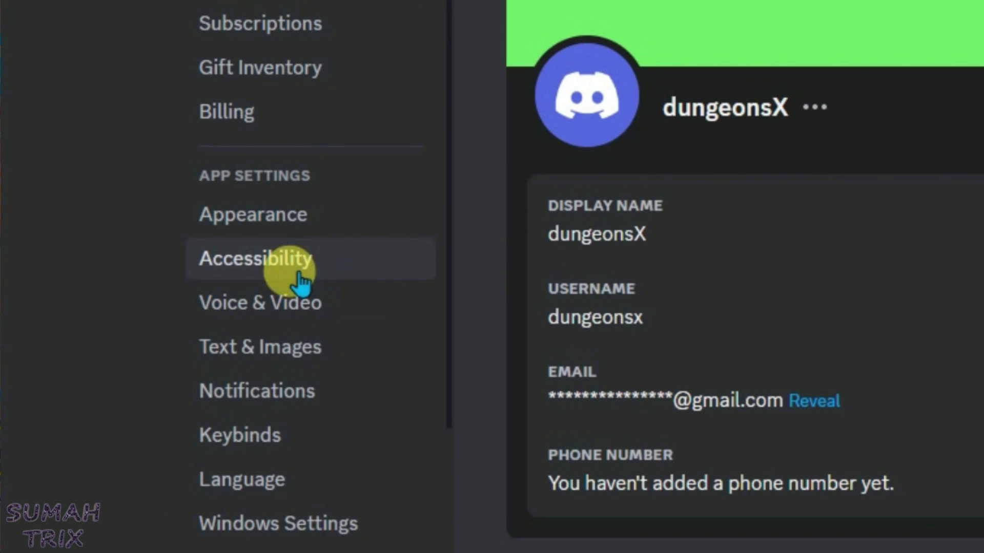
left_click(265, 314)
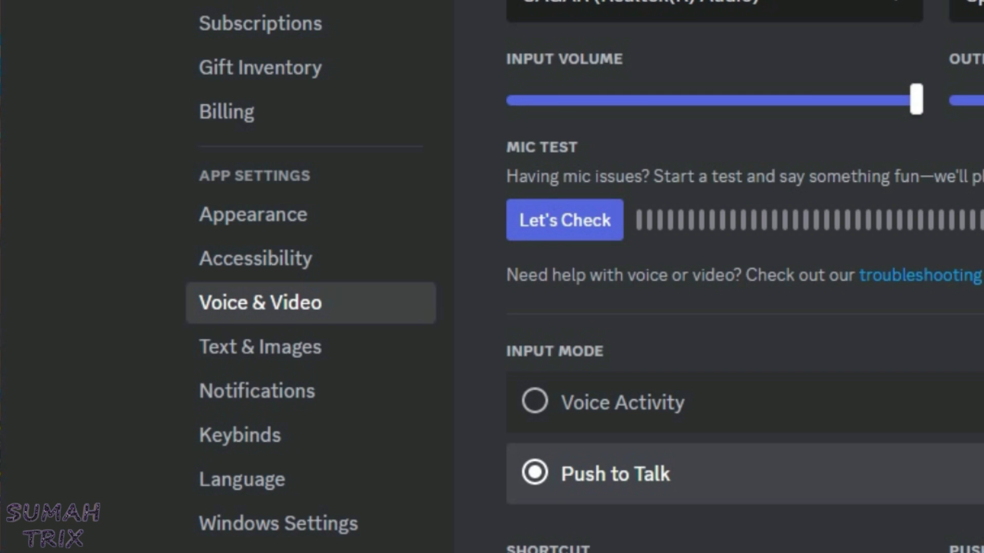
scroll(960, 150, "down", 5)
scroll(959, 149, "down", 3)
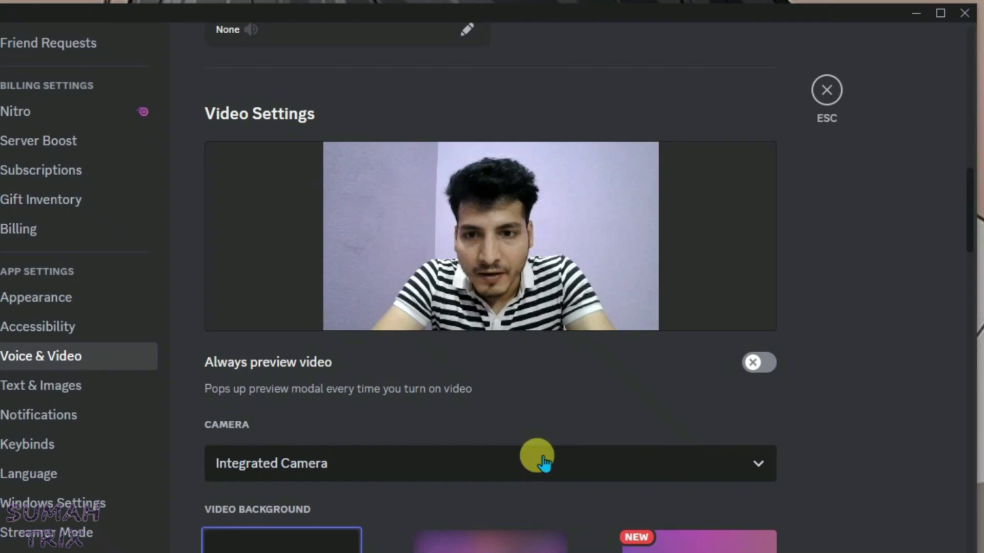
left_click(755, 468)
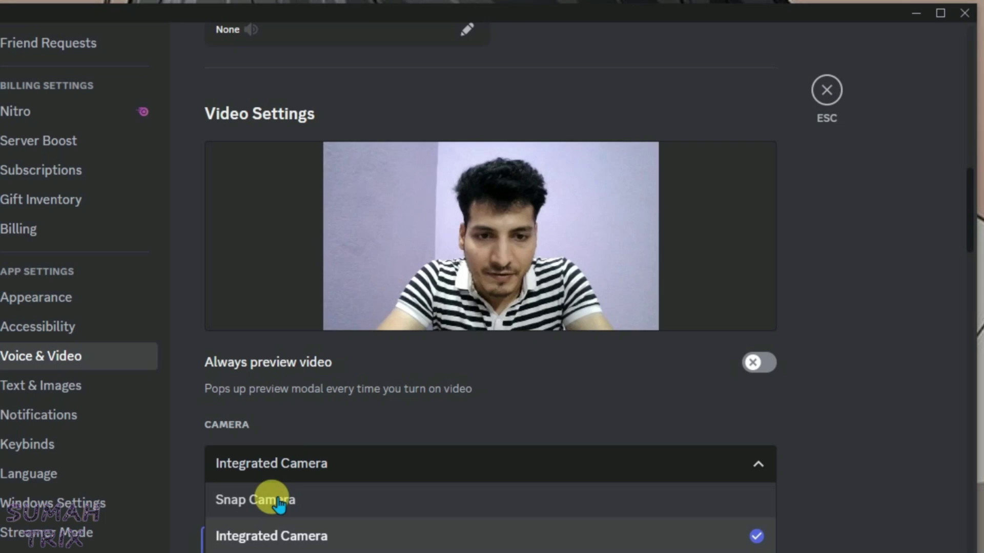
Minimize Discord, reposition the OBS Studio desktop shortcut, and restore Discord's settings
left_click(916, 13)
left_click_drag(496, 237, 528, 271)
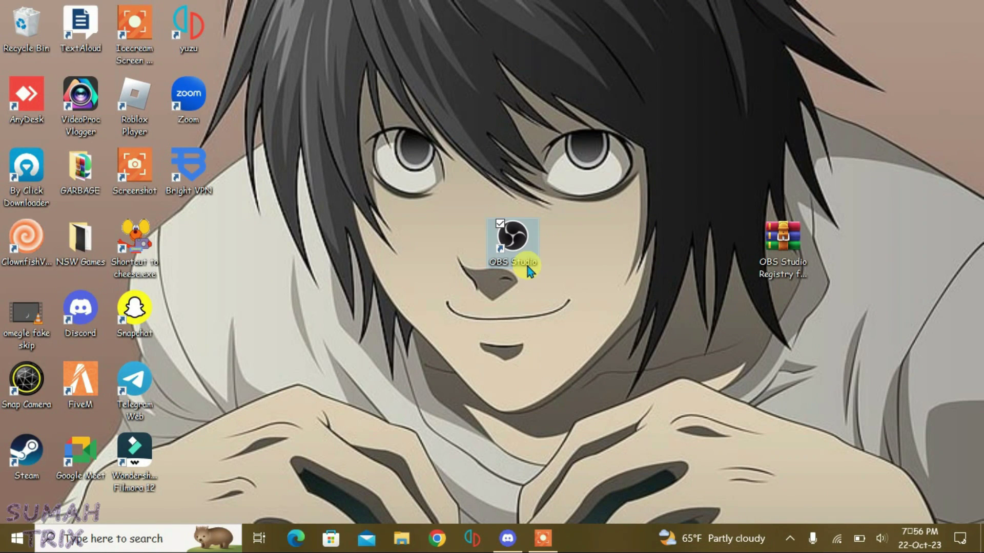
left_click(509, 540)
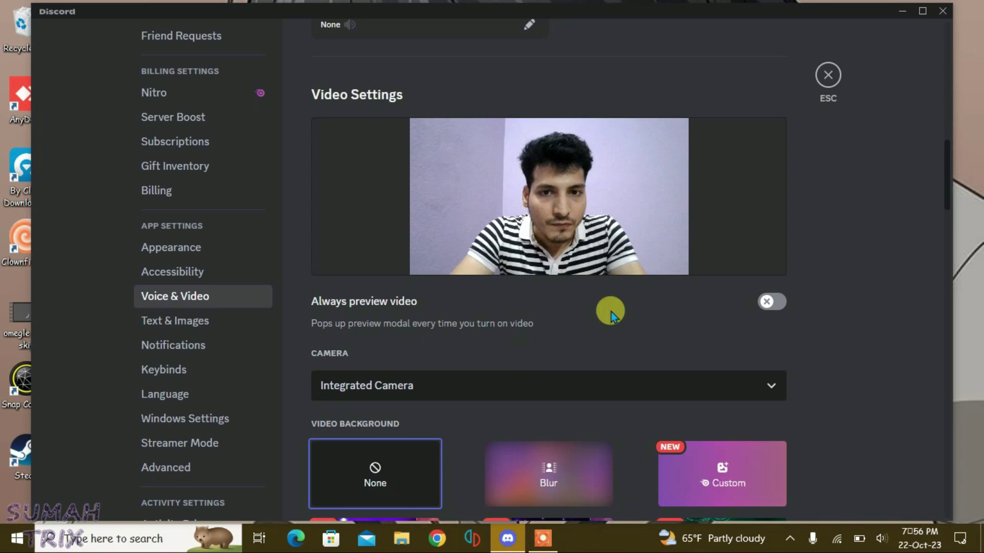
Close Discord's window and quit Discord from the system tray
left_click(943, 12)
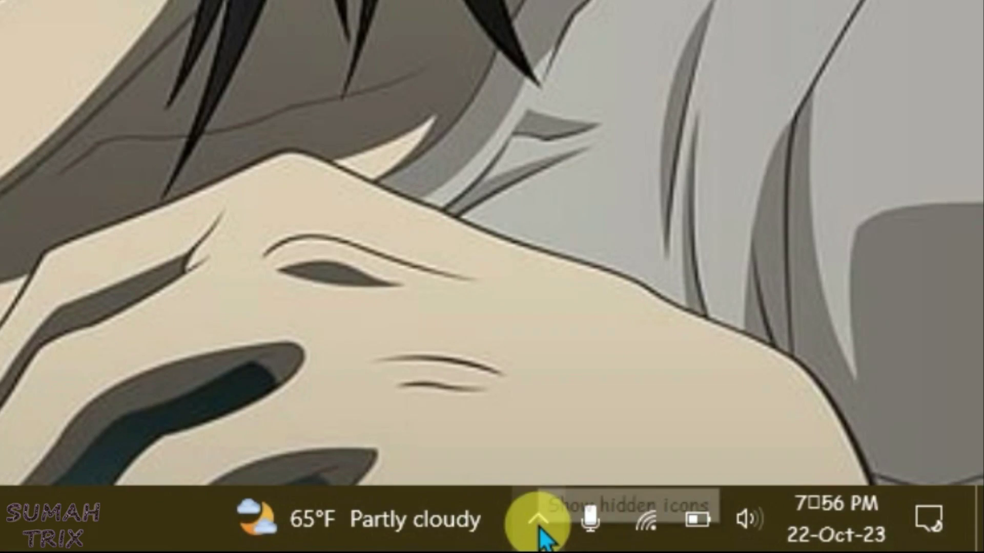
left_click(791, 537)
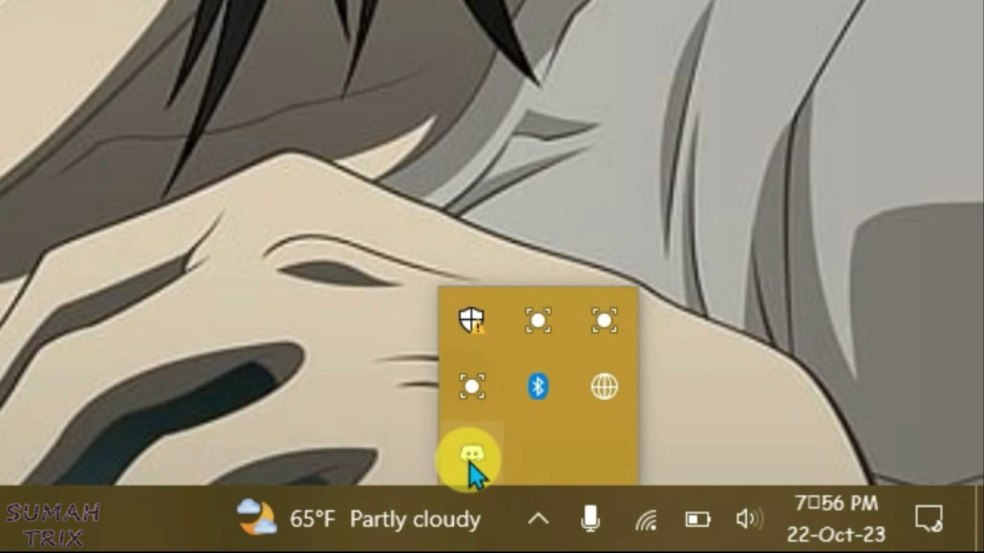
right_click(471, 456)
left_click(543, 431)
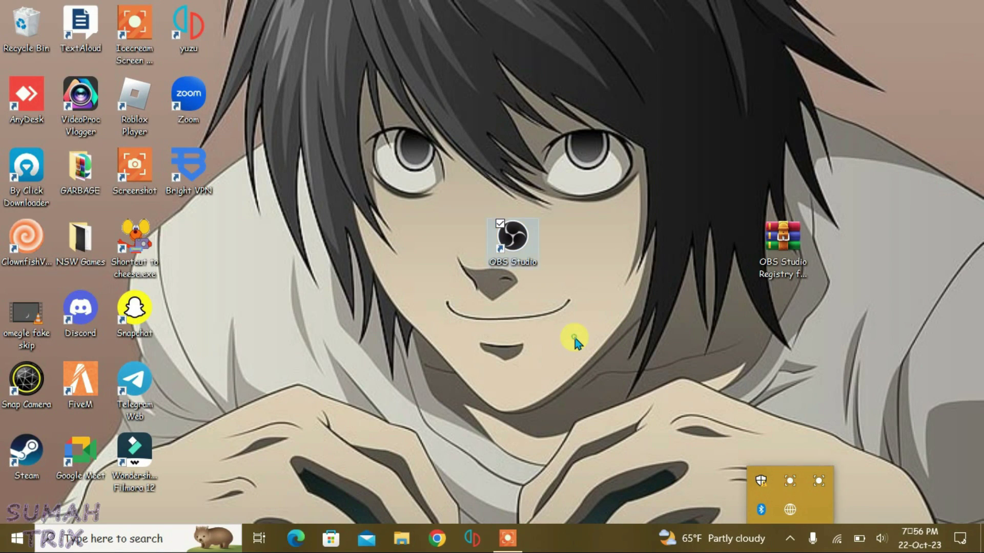
Arrange the desktop icons and extract the OBS Studio Registry files archive into its own folder
left_click_drag(513, 239, 621, 239)
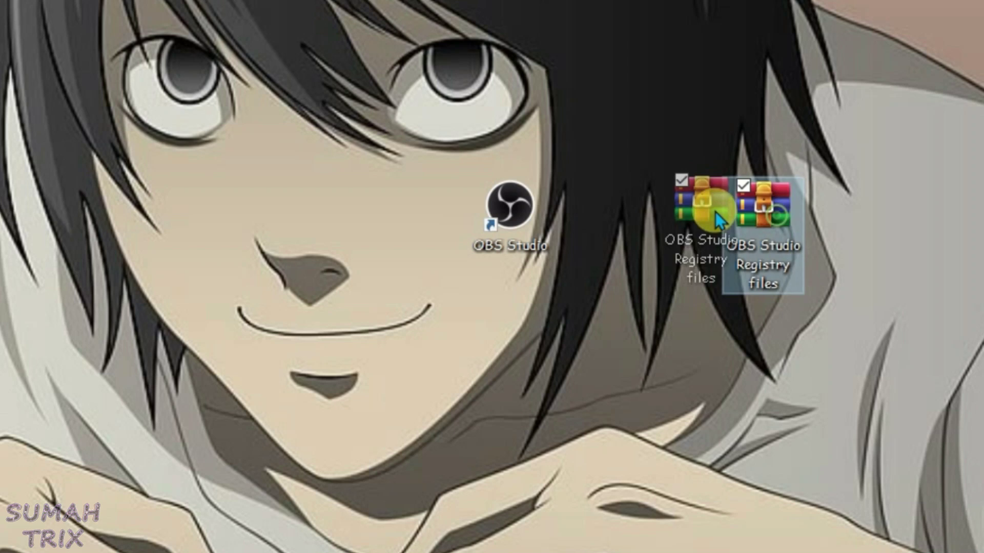
left_click_drag(796, 231, 741, 231)
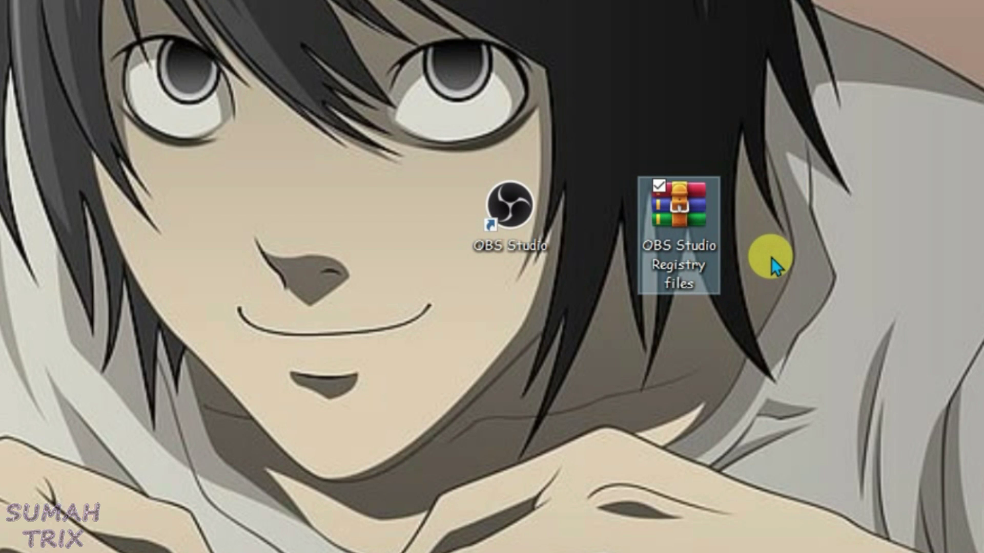
right_click(686, 238)
left_click(419, 261)
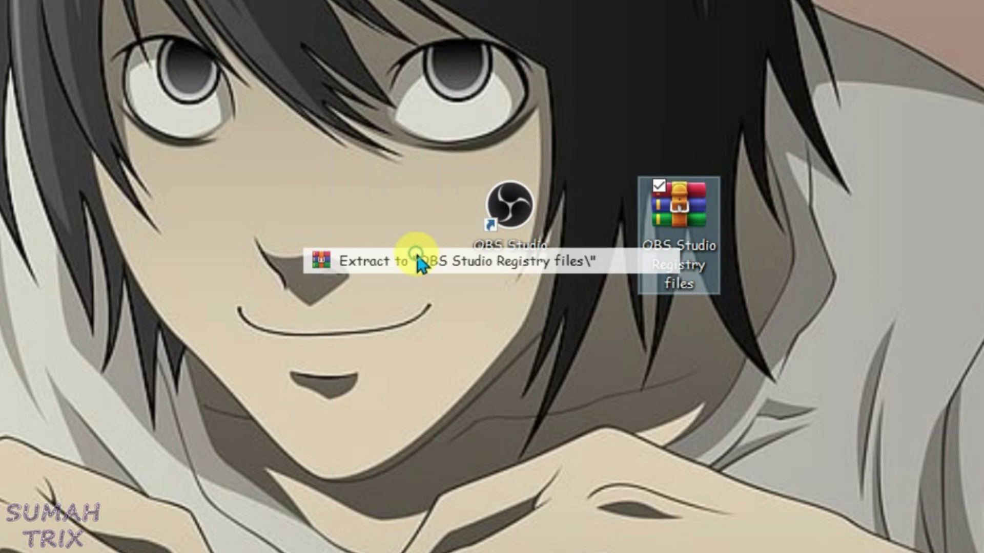
left_click_drag(711, 340, 680, 342)
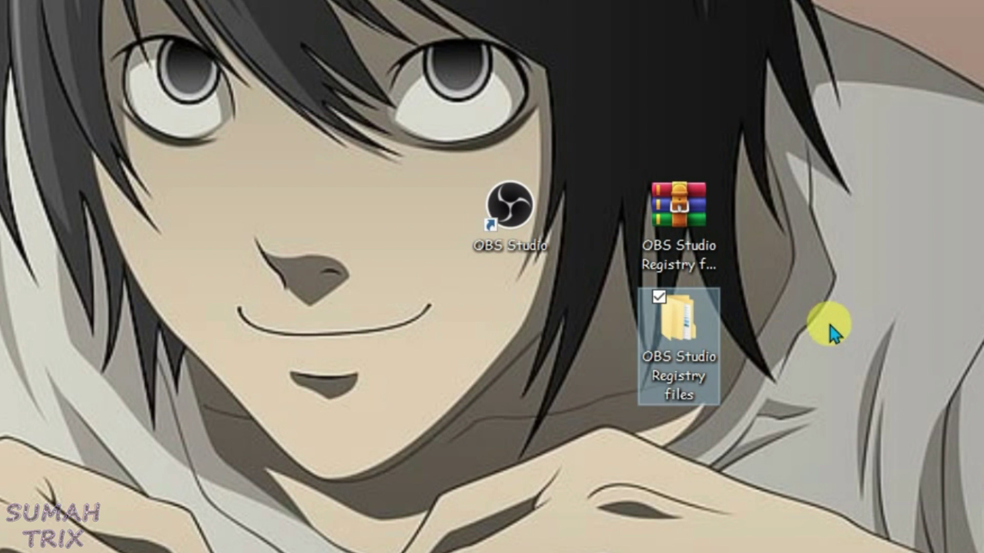
Open OBS Cam 1 from OBS Studio Fixer files in Notepad and inspect its webcam name and CLSID lines
double_click(706, 329)
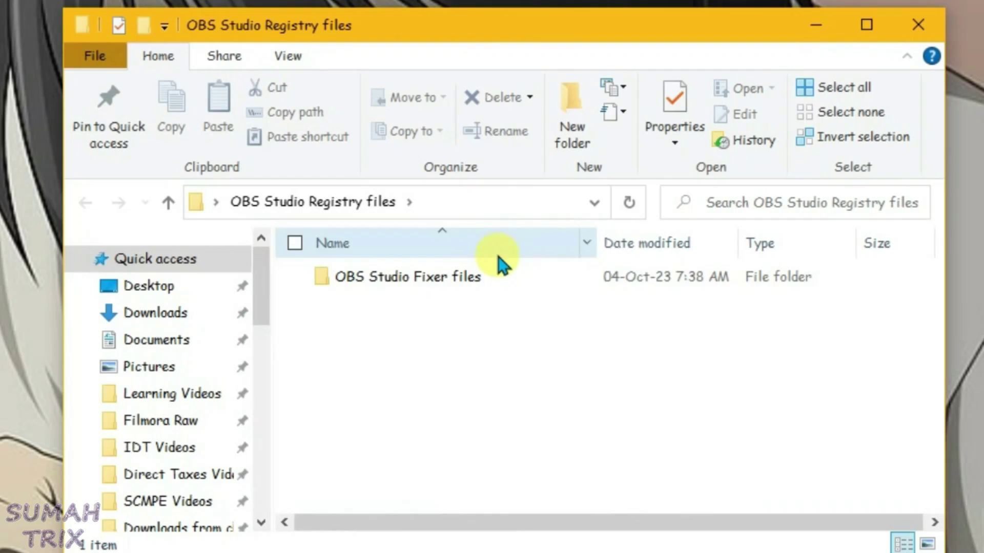
double_click(402, 279)
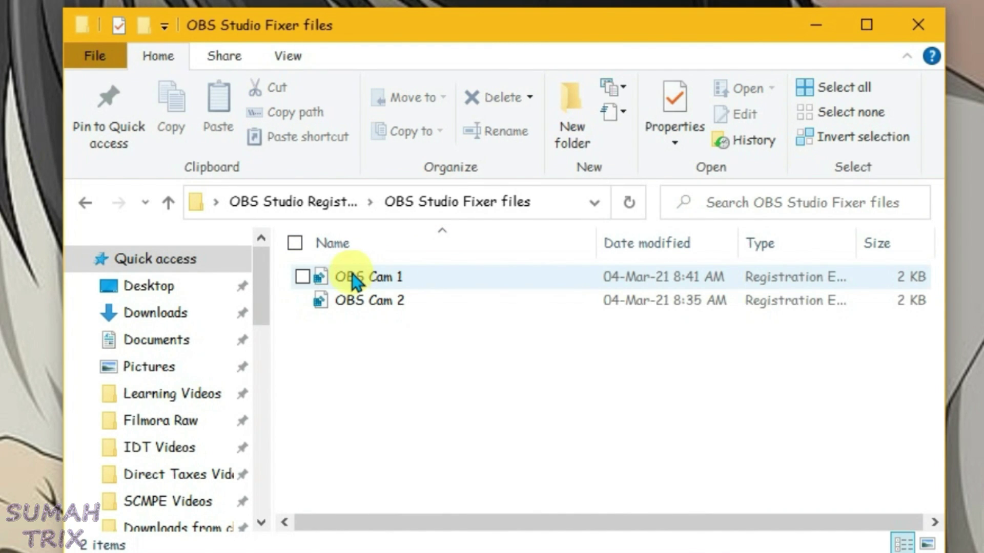
left_click(354, 279)
right_click(353, 278)
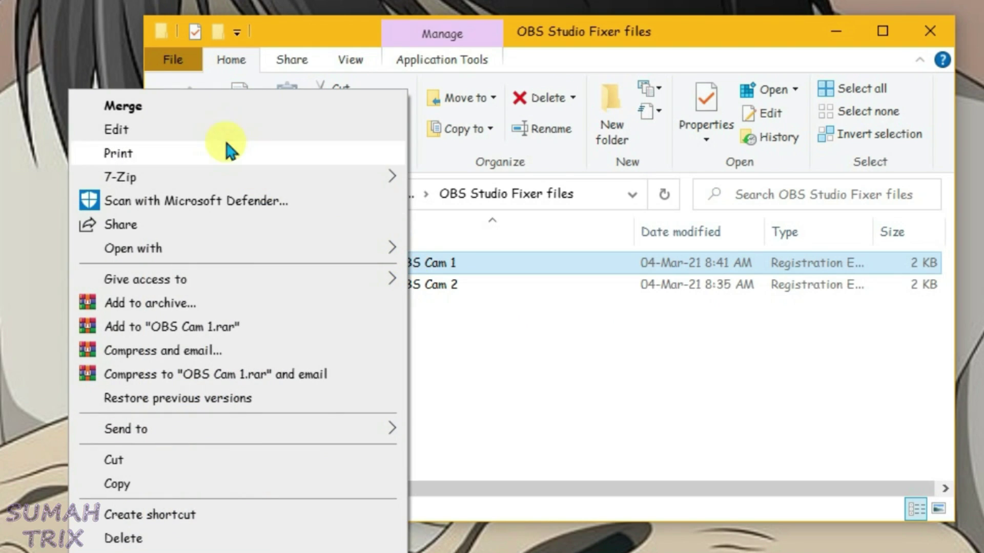
left_click(117, 129)
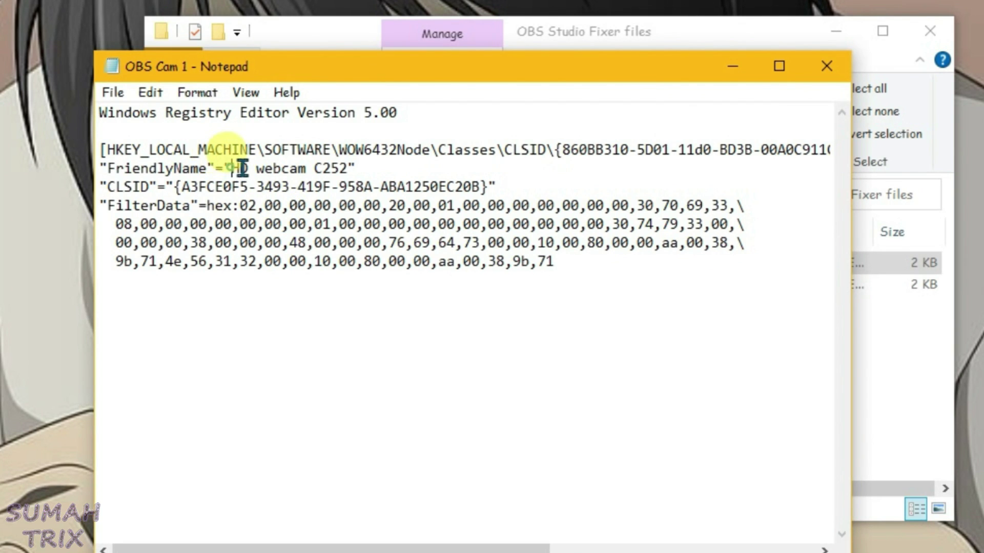
left_click_drag(241, 168, 349, 185)
left_click(356, 183)
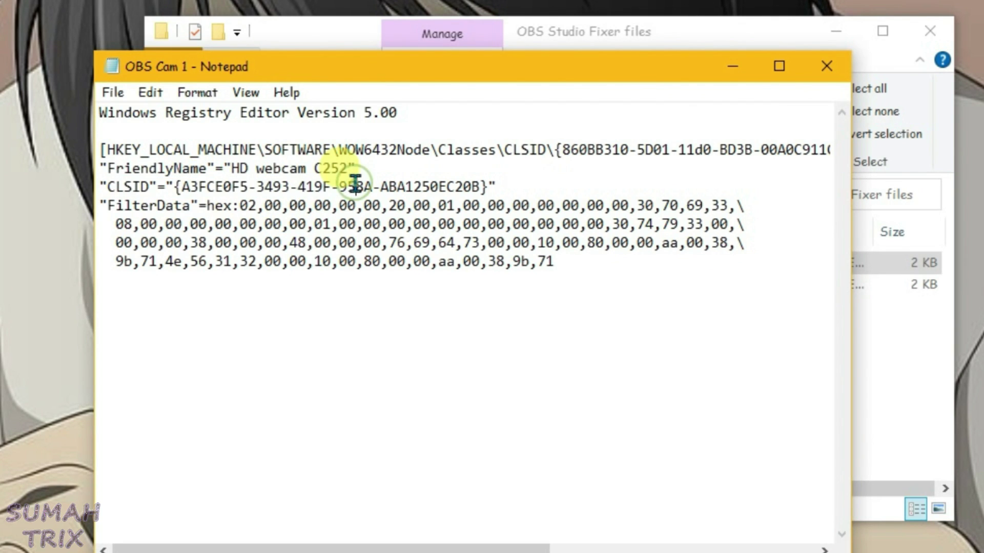
Close Notepad and merge OBS Cam 1 into the registry
left_click(831, 74)
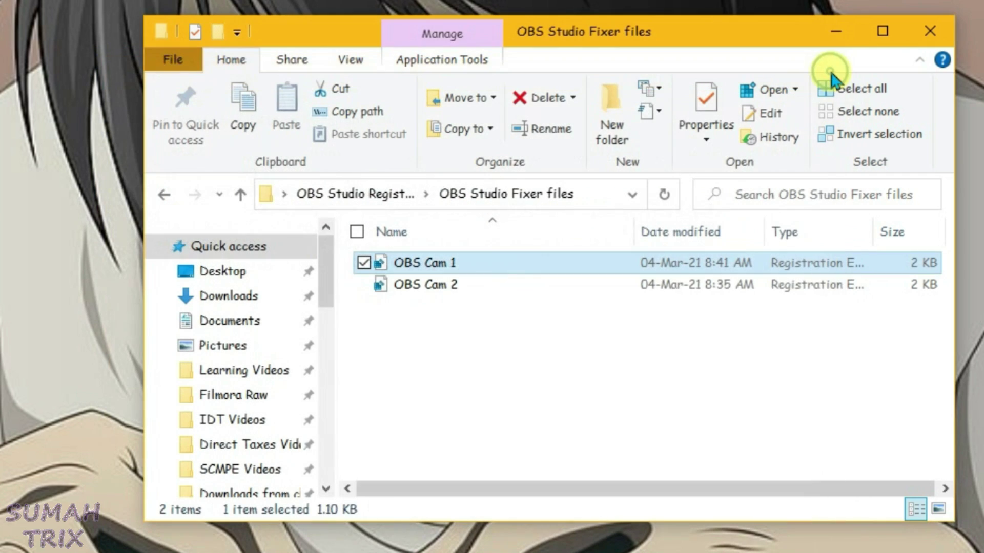
double_click(477, 265)
key("Return")
key("Return")
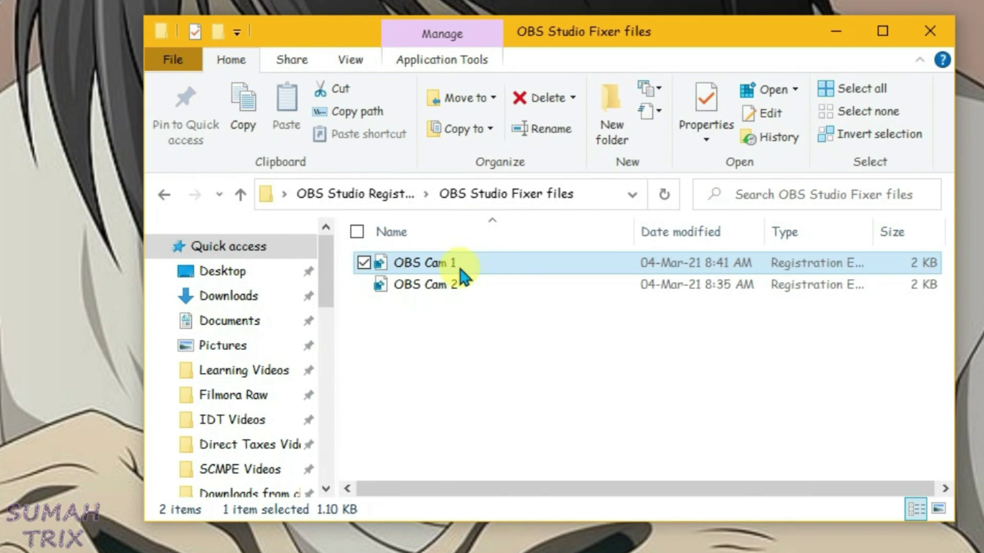
Merge OBS Cam 2 into the registry and close the folder window
left_click(453, 288)
double_click(452, 288)
key("Return")
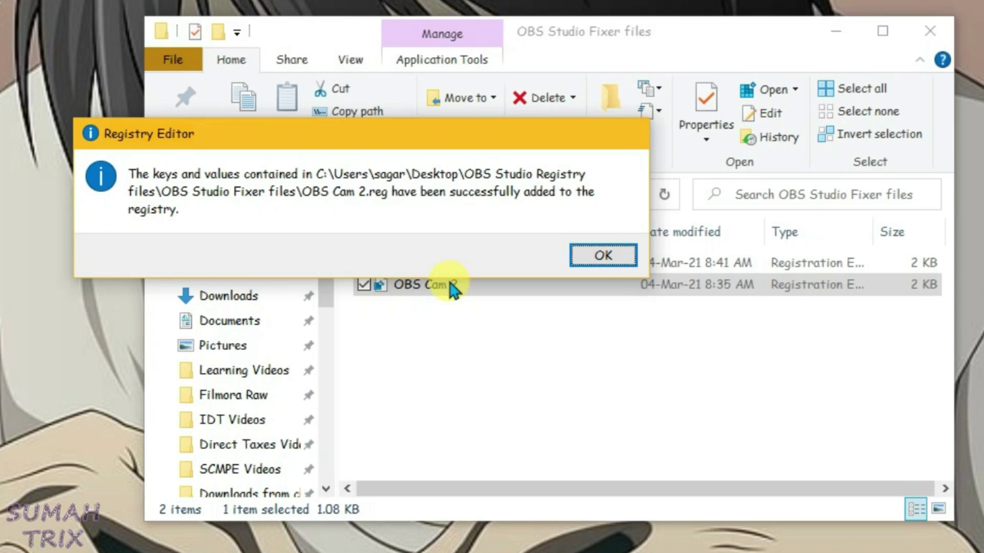
key("Return")
left_click(884, 121)
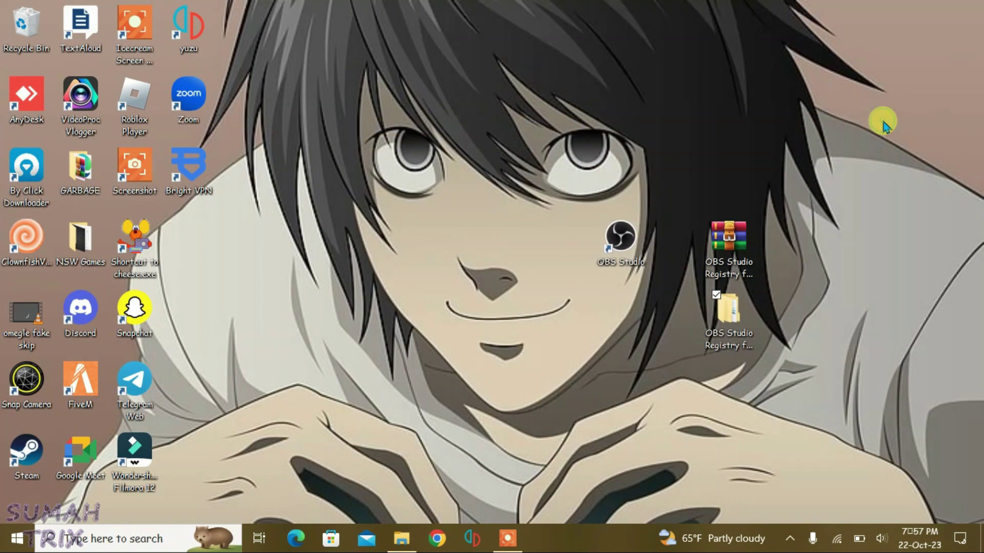
Relaunch Discord from Windows search and open its Voice & Video settings
left_click(133, 538)
type("dis")
key("Return")
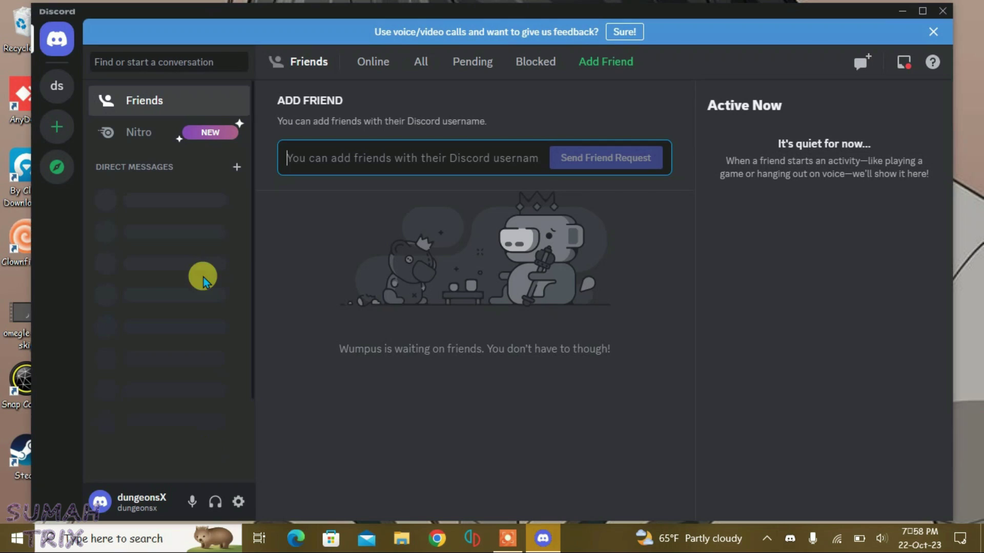
left_click(240, 503)
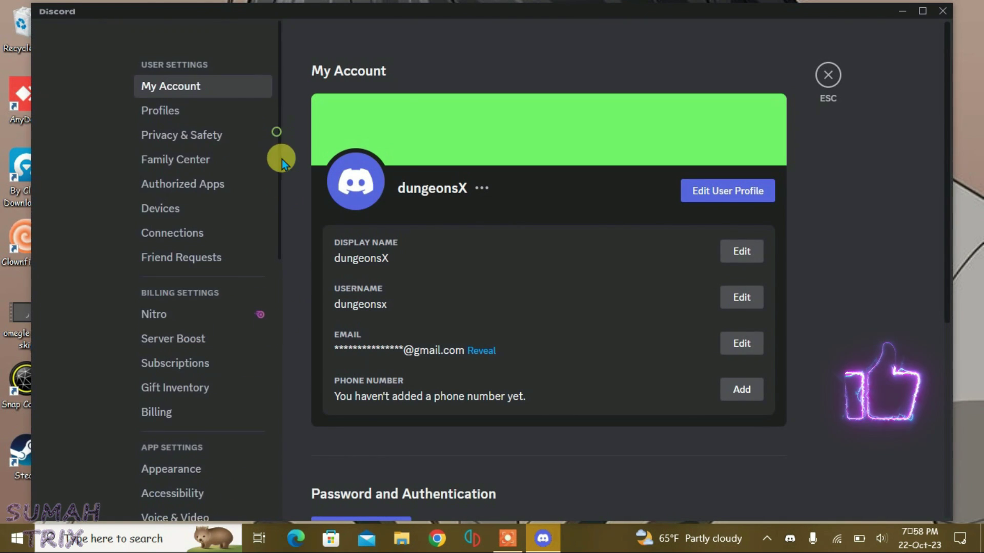
left_click_drag(281, 158, 289, 275)
left_click(192, 217)
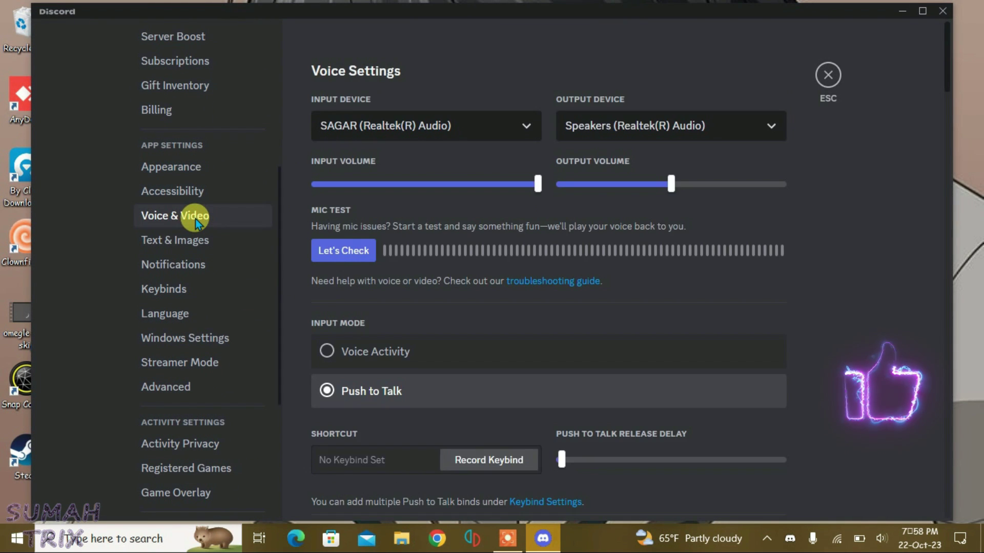
left_click_drag(945, 60, 955, 160)
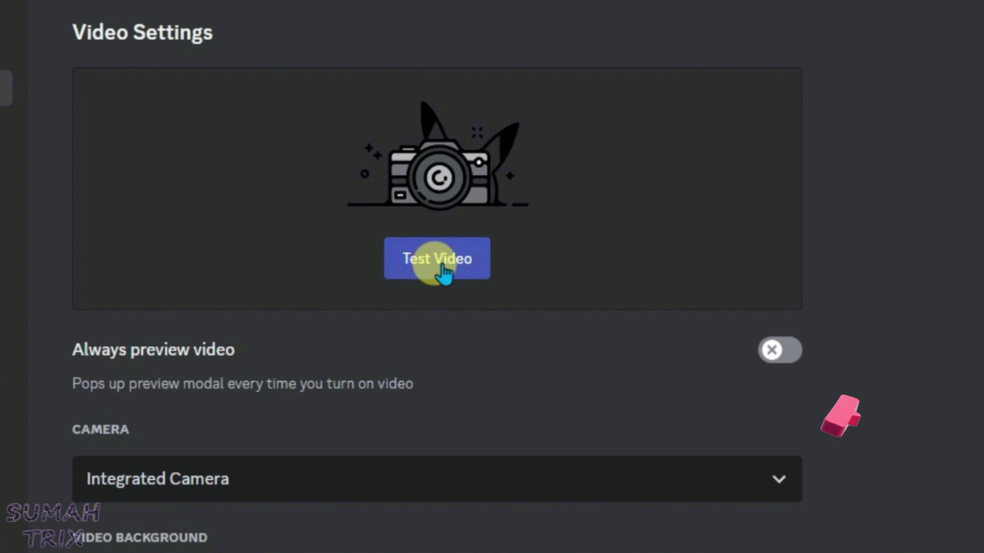
Start the video test, select HD webcam C252 as the camera, and minimize Discord
left_click(440, 264)
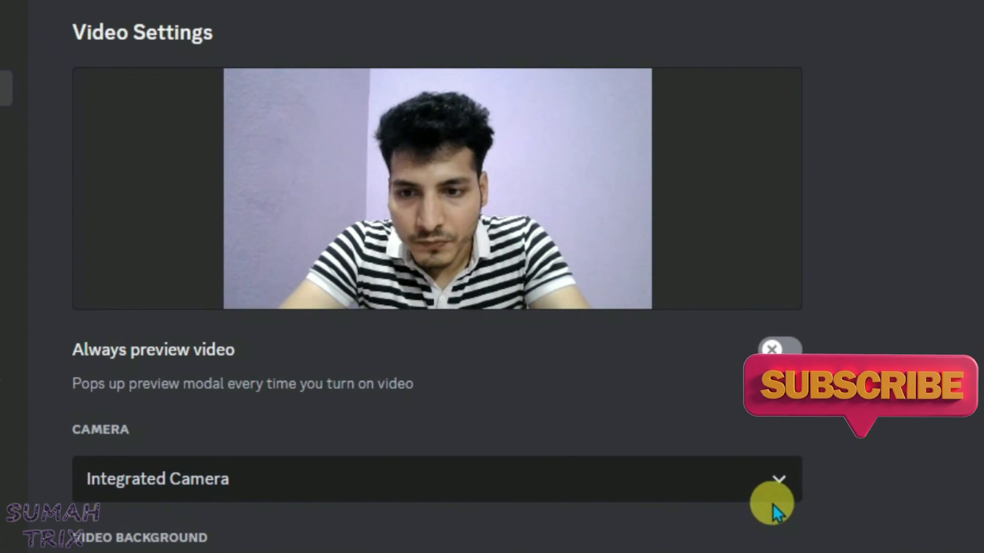
left_click(776, 480)
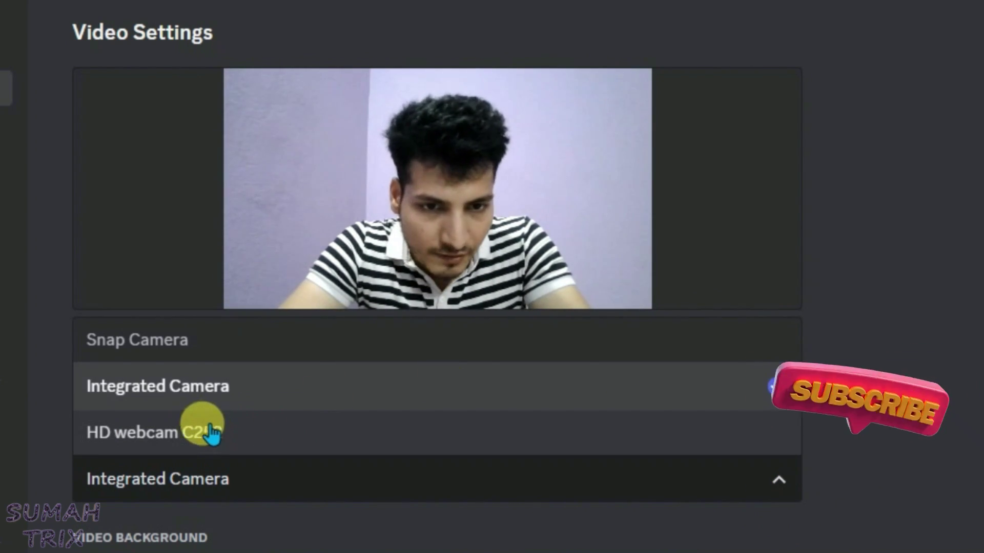
left_click(197, 434)
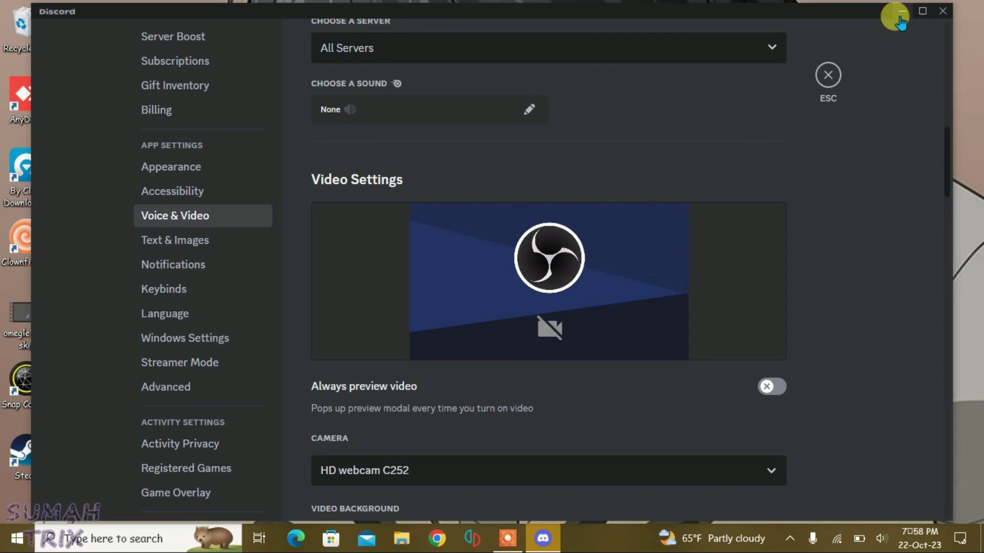
left_click(902, 18)
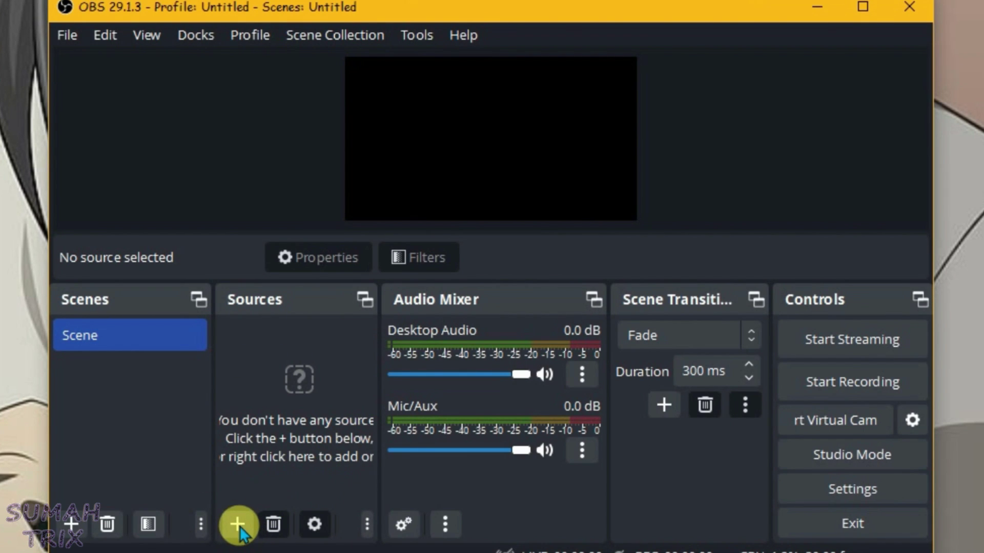
Add a Video Capture Device source using Integrated Camera and stretch it to fill the canvas
left_click(239, 525)
left_click(362, 401)
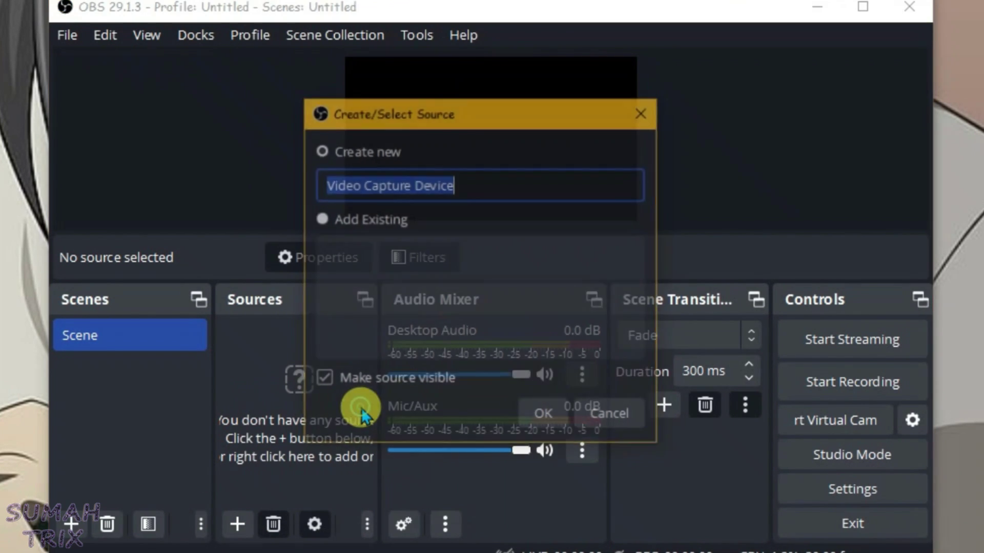
key("Return")
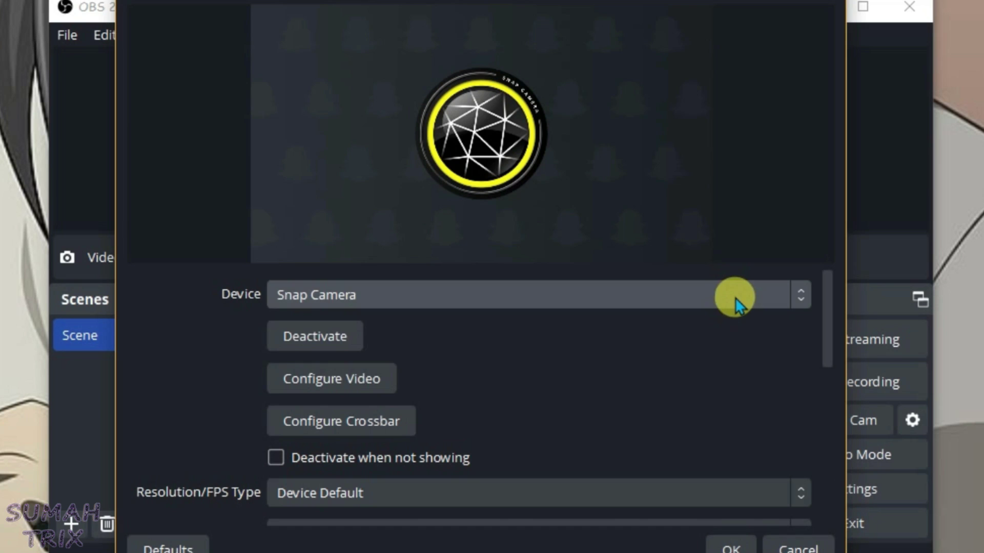
left_click(736, 298)
left_click(388, 344)
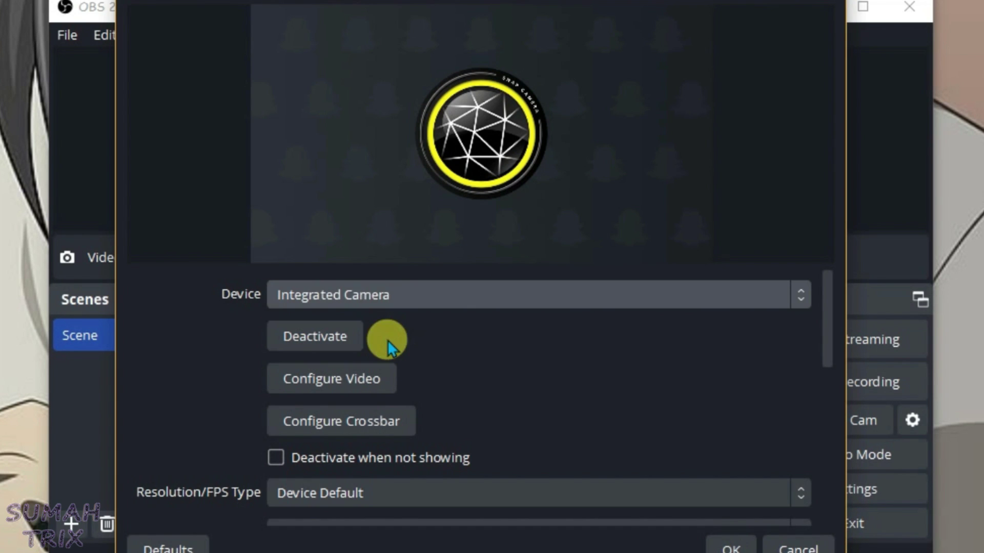
left_click(735, 548)
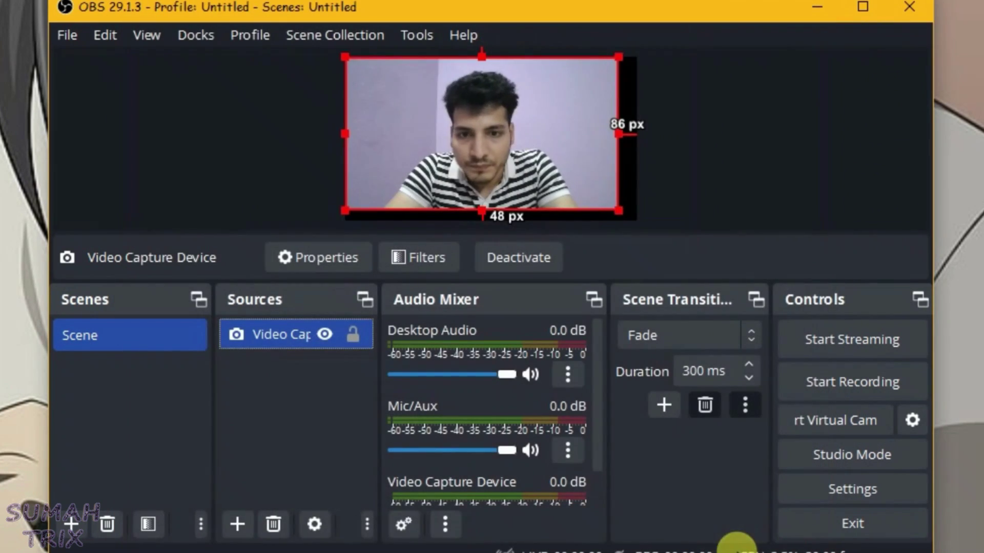
left_click_drag(617, 215, 632, 220)
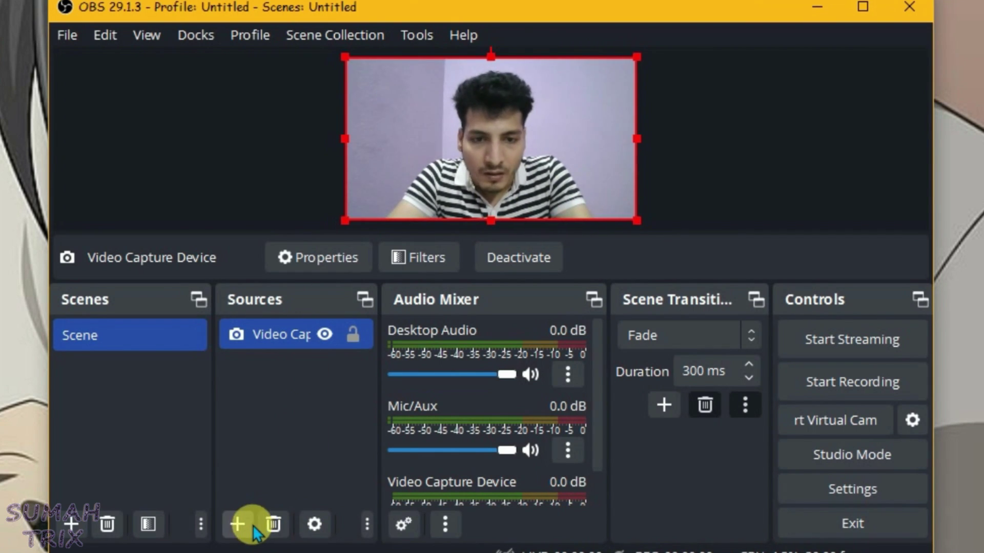
Create a Media Source that uses the pokemon-logo.gif file
left_click(237, 527)
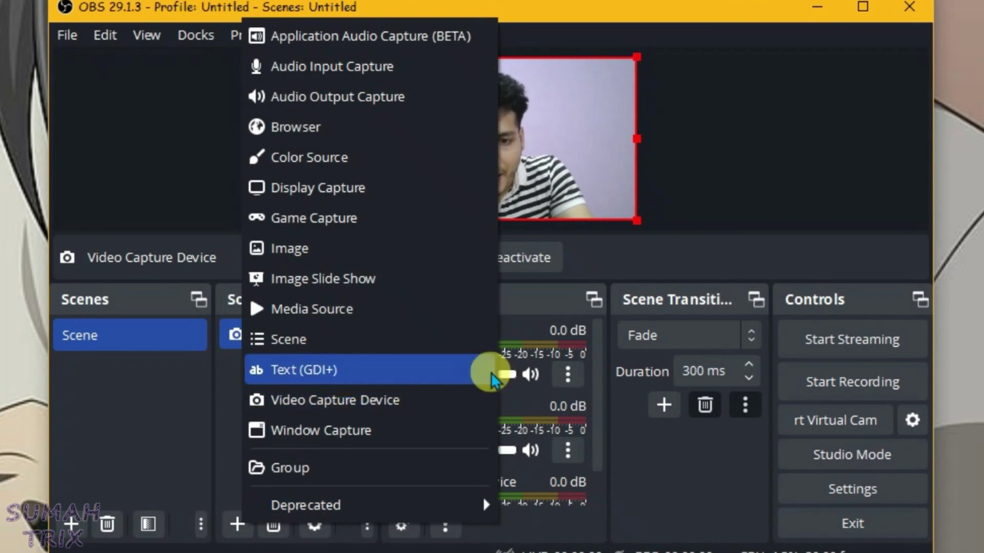
left_click(331, 308)
key("Return")
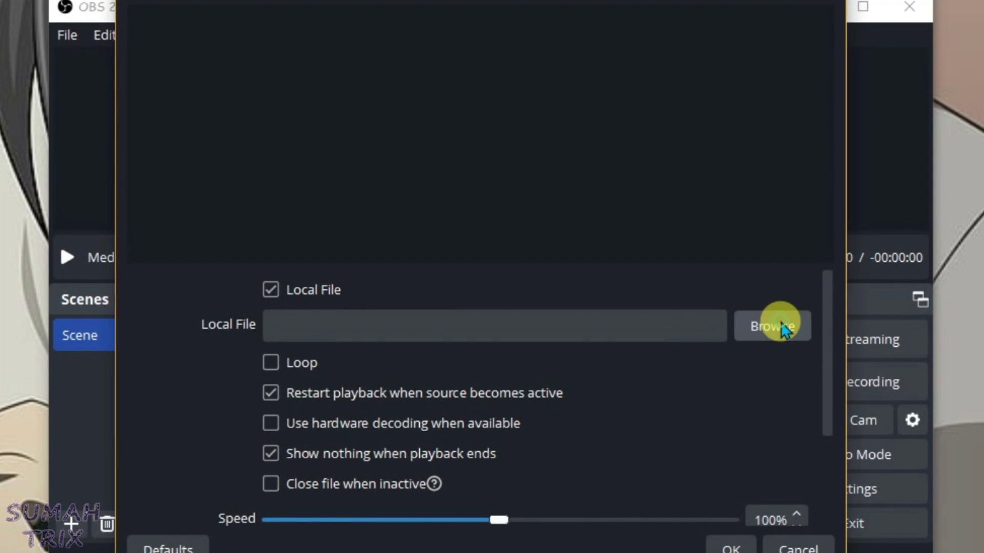
left_click(783, 329)
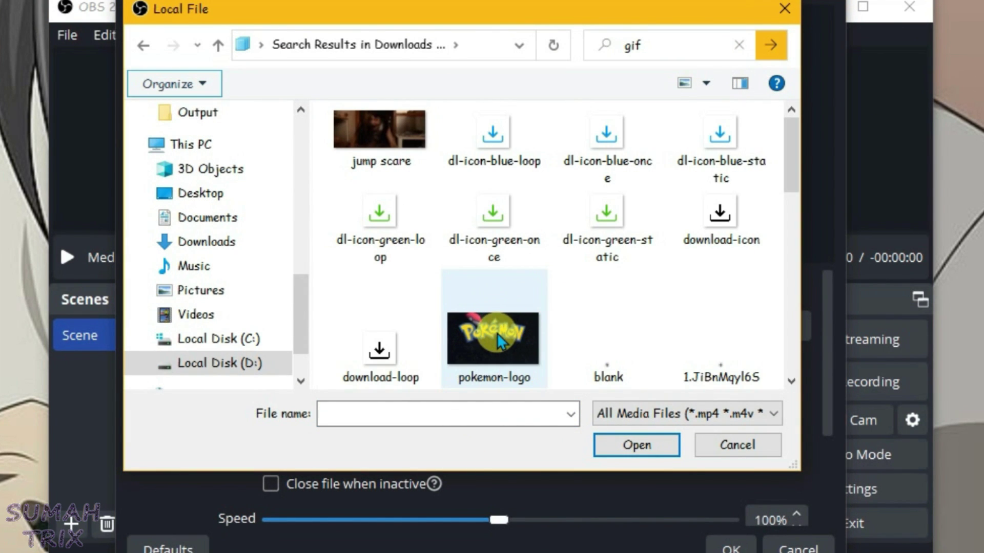
double_click(500, 340)
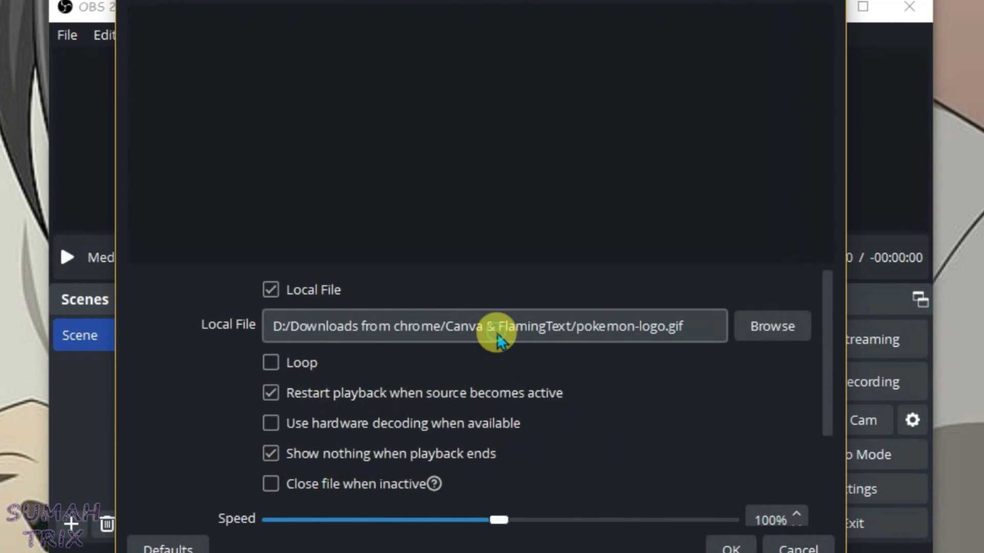
Set the GIF to loop, place it at the webcam's top right, and check Discord's preview
left_click(276, 364)
left_click(724, 544)
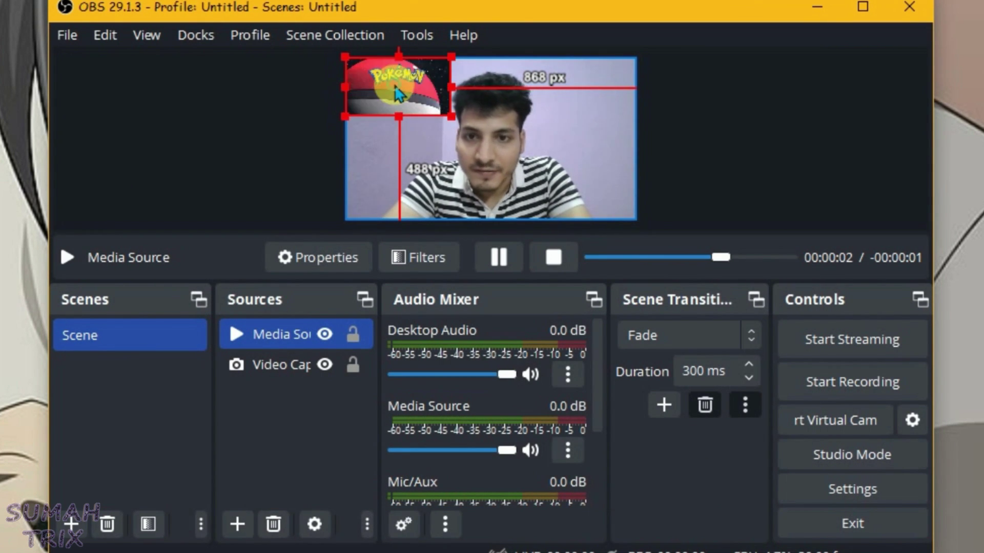
left_click_drag(401, 97, 566, 104)
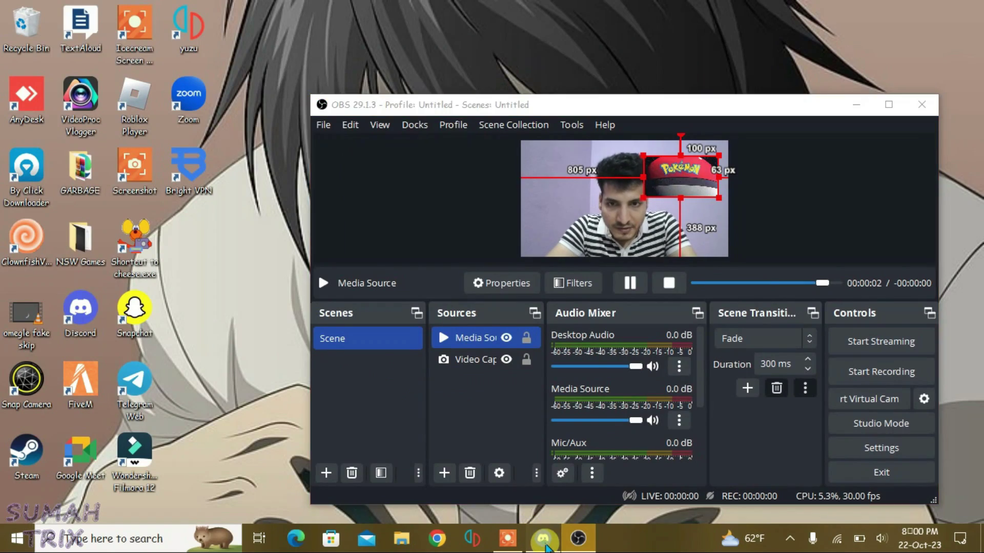
left_click(542, 541)
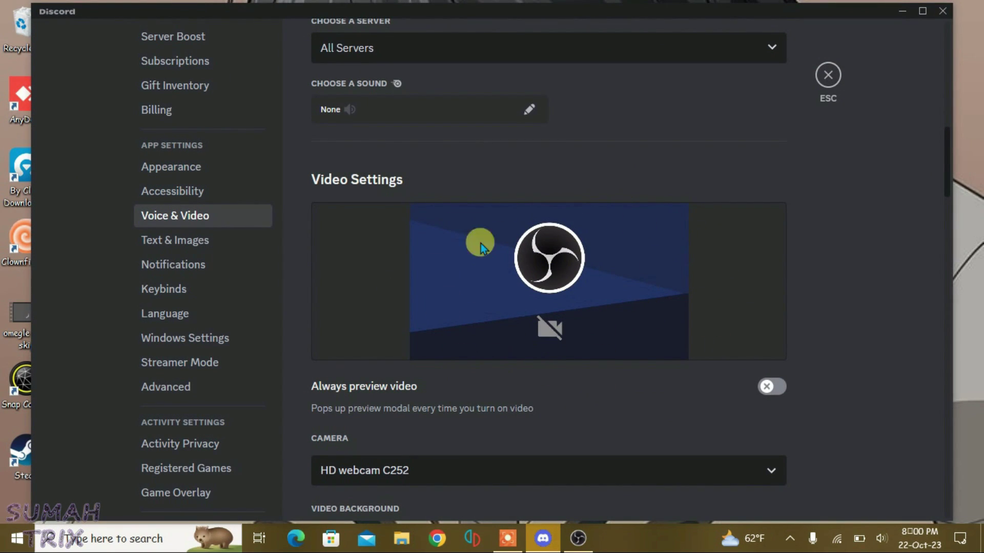
left_click(903, 11)
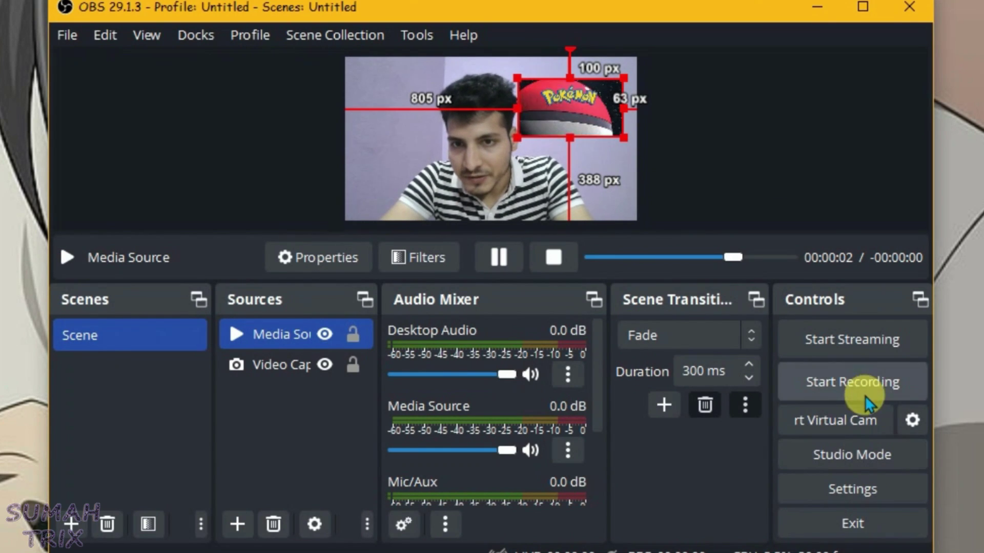
Start the OBS virtual camera and bring up Discord's preview of the webcam with the overlay
left_click(828, 428)
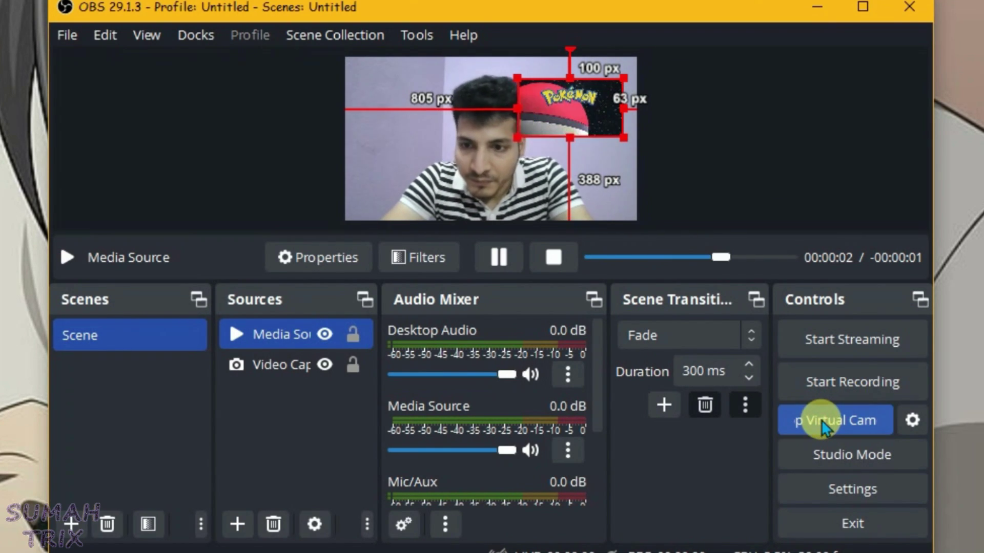
left_click(817, 9)
left_click(544, 538)
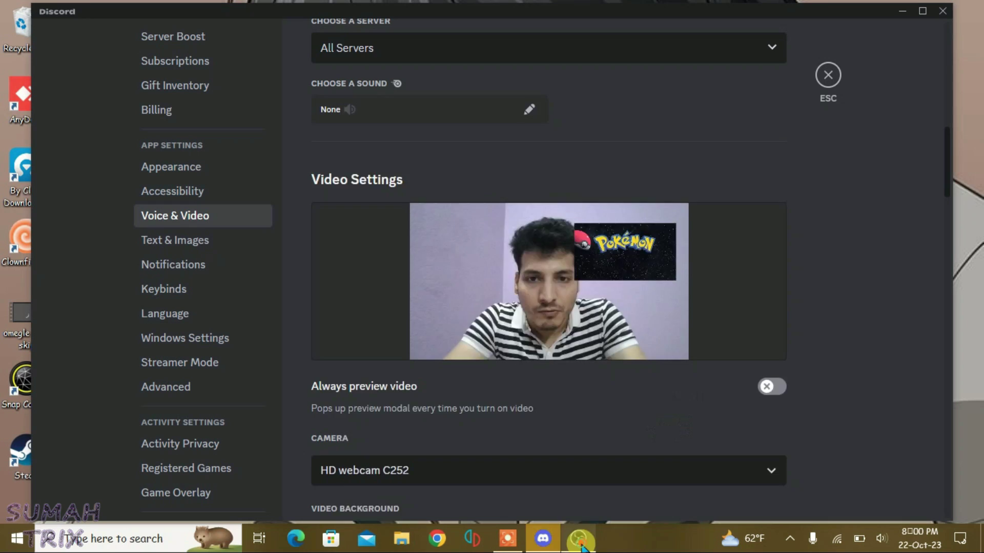
Move the OBS window left and drag the Pokémon overlay to the webcam's upper-left corner
left_click(580, 540)
left_click_drag(799, 89, 305, 91)
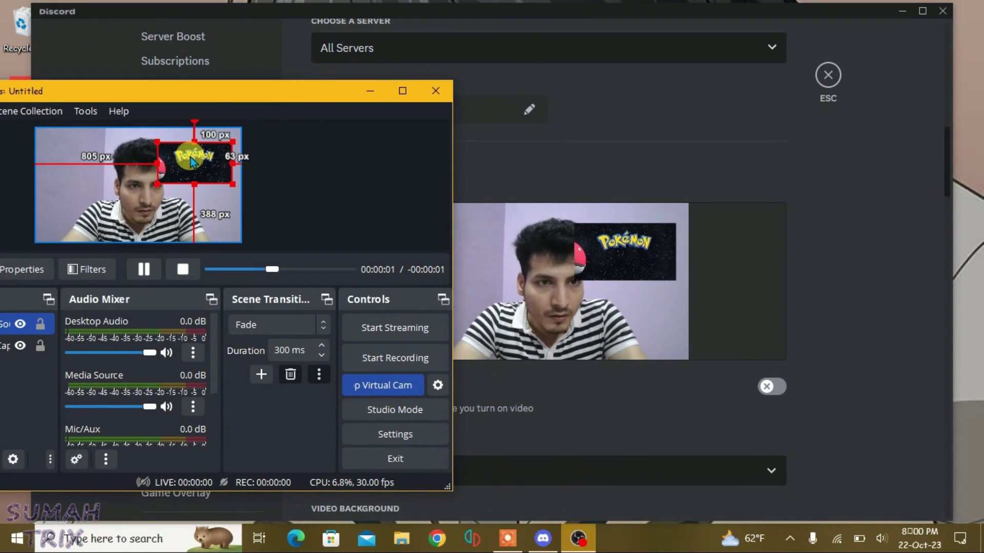
mouse_move(192, 160)
left_mouse_down()
mouse_move(146, 206)
mouse_move(135, 182)
left_mouse_up()
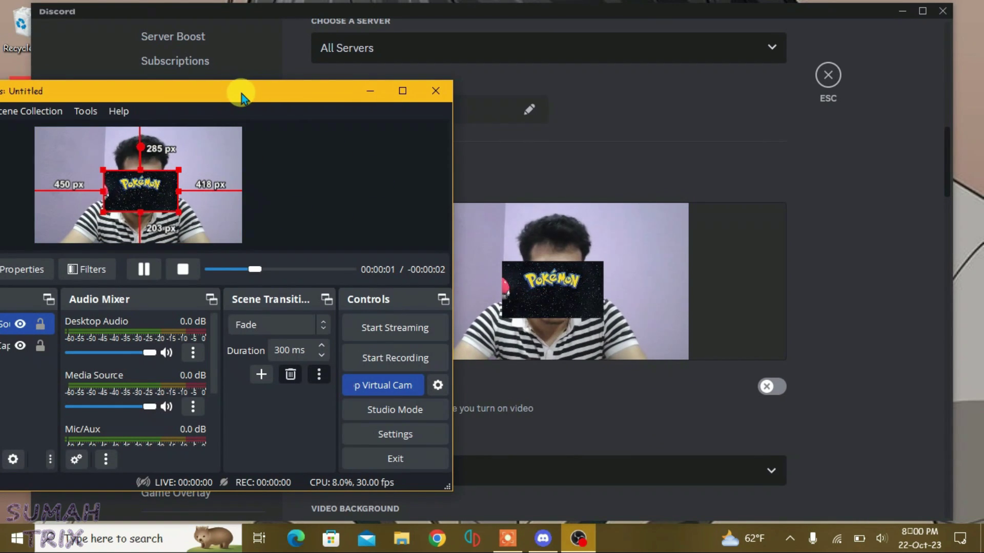
left_click_drag(137, 182, 77, 150)
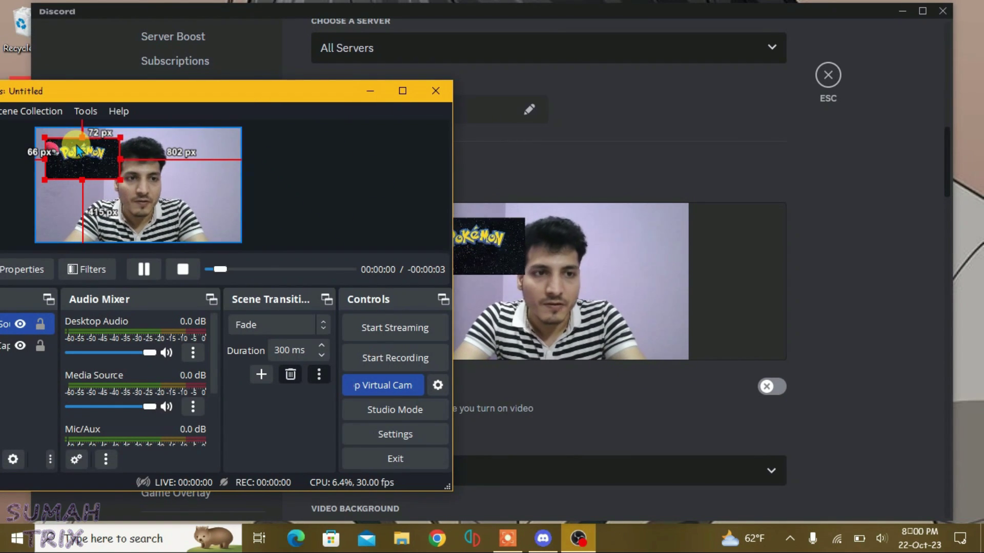